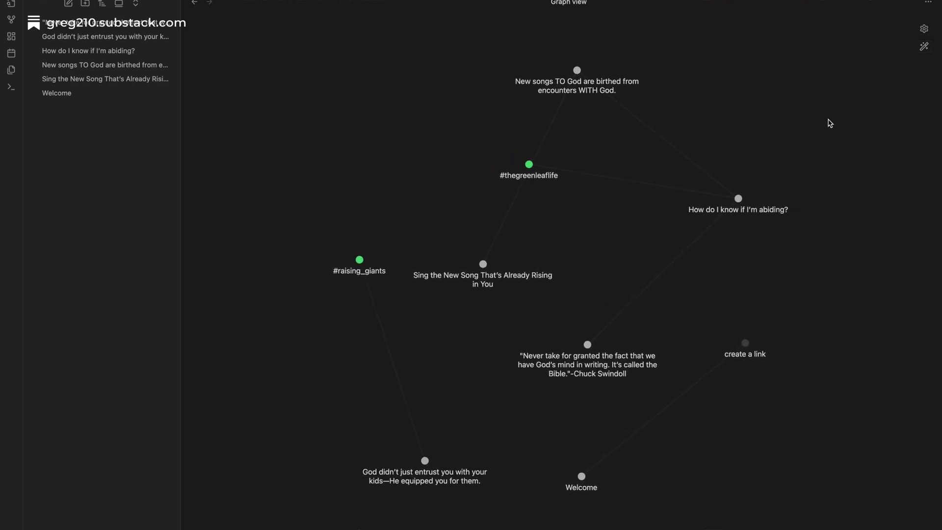
Step: Open the singing-new-songs note from the graph, then create an empty Untitled canvas
left_click(577, 72)
scroll(619, 267, "down", 5)
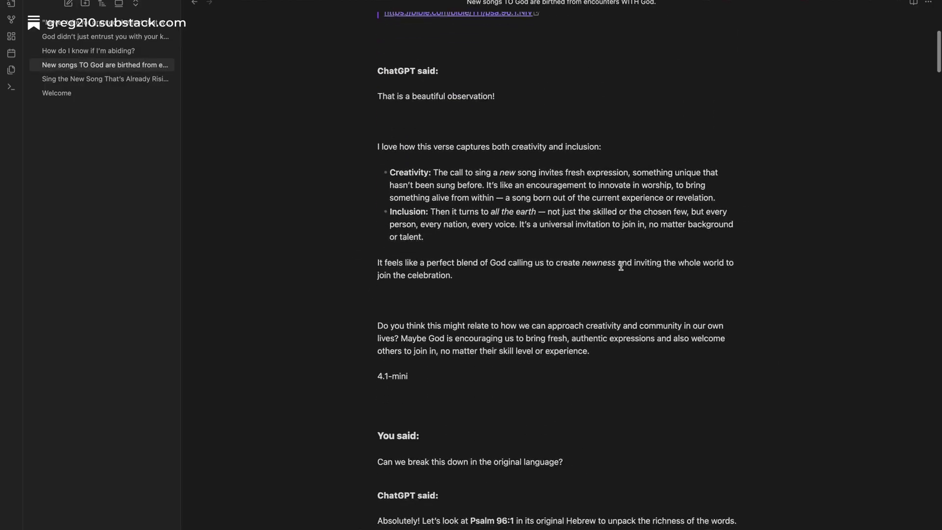
scroll(620, 267, "down", 3)
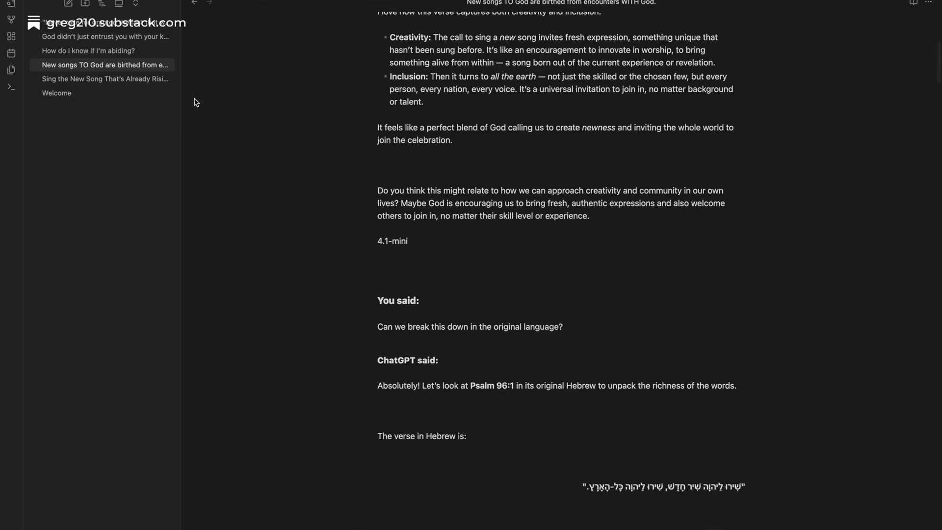
left_click(11, 38)
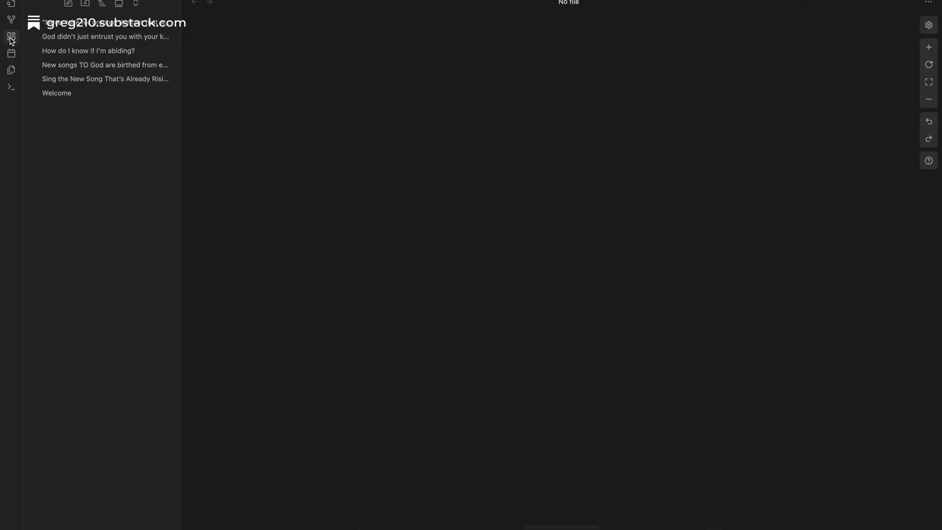
Step: Read the parents-equipping and 'How do I know if I'm abiding?' notes from the file explorer
left_click(116, 38)
left_click(113, 51)
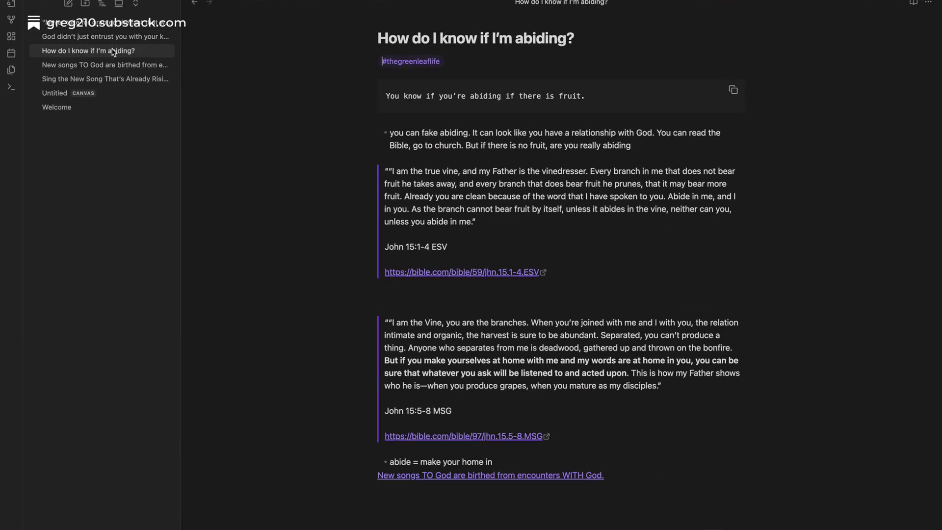
scroll(349, 235, "down", 3)
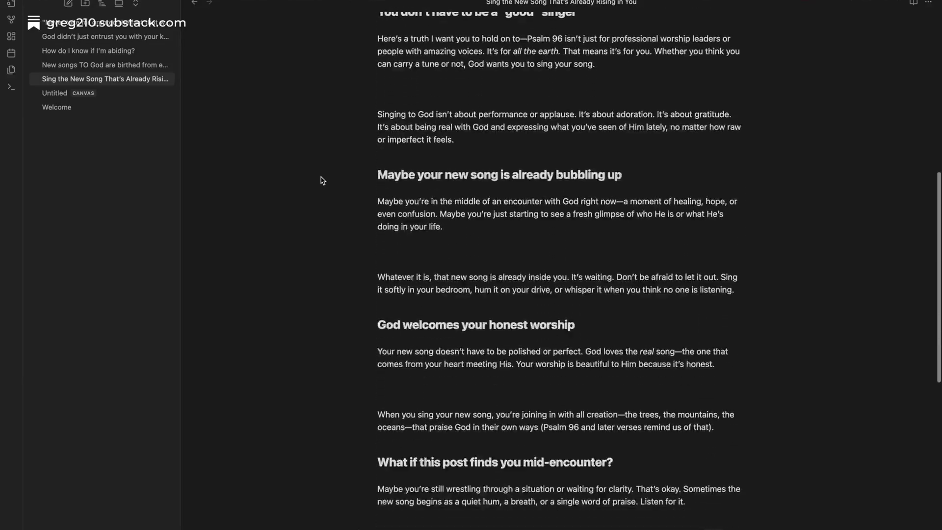
scroll(323, 180, "down", 7)
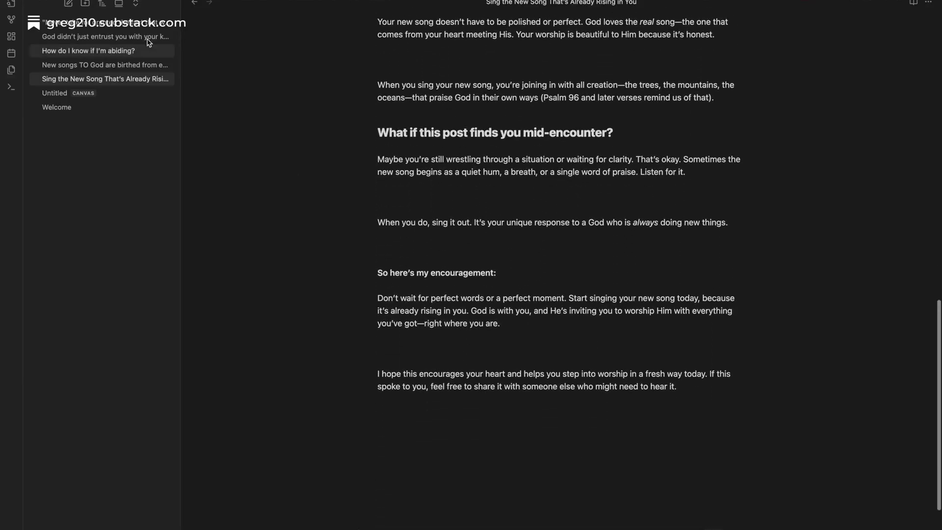
left_click(104, 39)
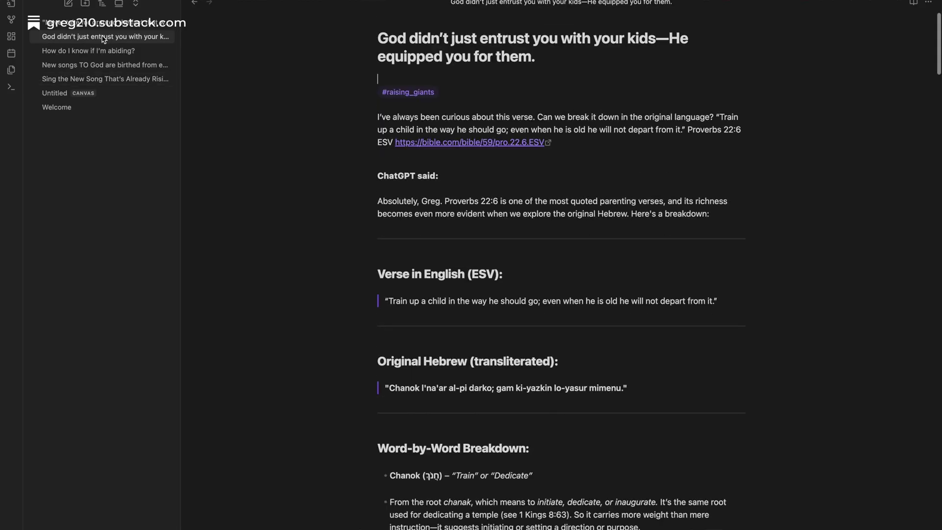
Step: Read the quote, abiding and parents-equipping notes, scrolling through the parents note
left_click(101, 24)
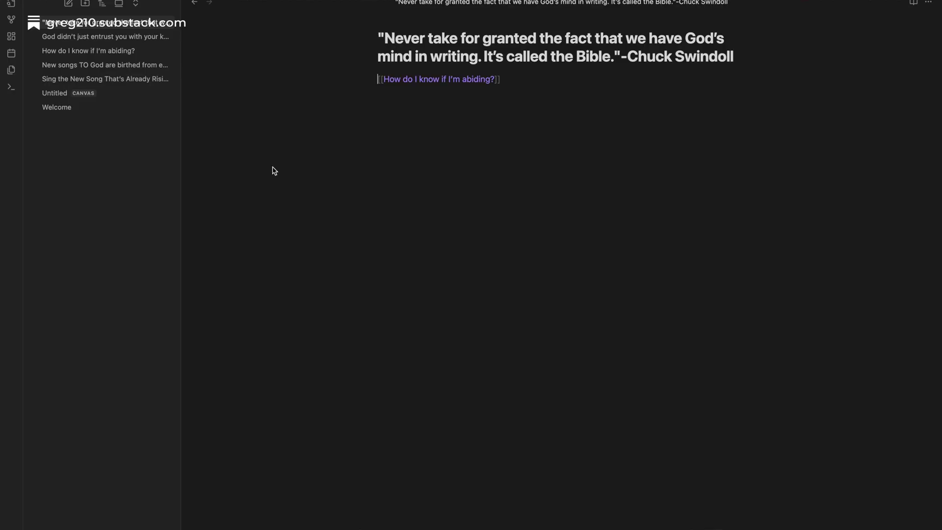
left_click(122, 51)
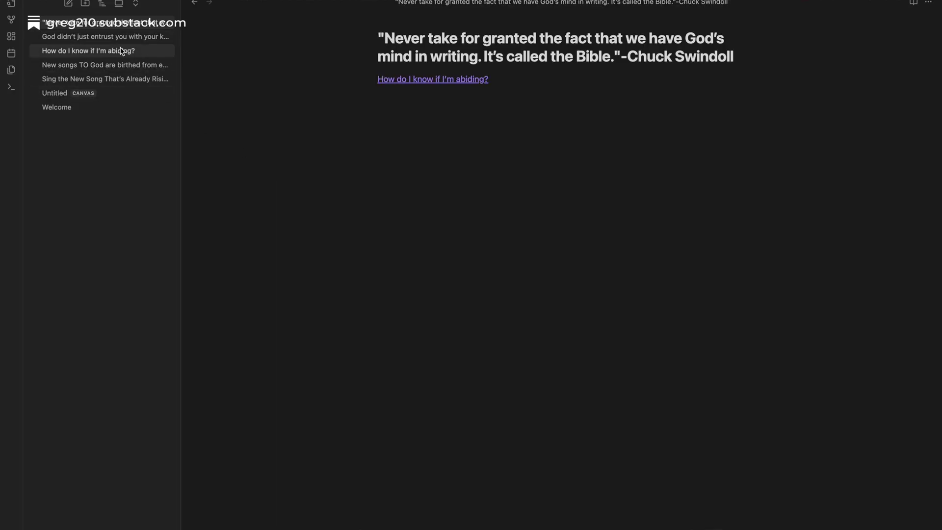
left_click(128, 38)
scroll(355, 238, "down", 8)
scroll(355, 237, "down", 10)
scroll(355, 237, "down", 10)
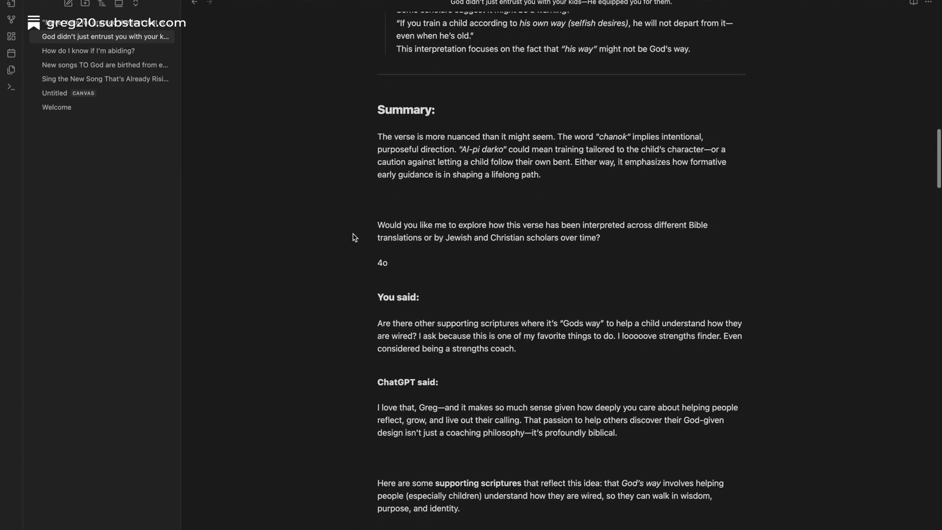
Step: Read the New songs and 'Sing the New Song' notes, returning to the latter's top
left_click(126, 66)
scroll(381, 184, "down", 8)
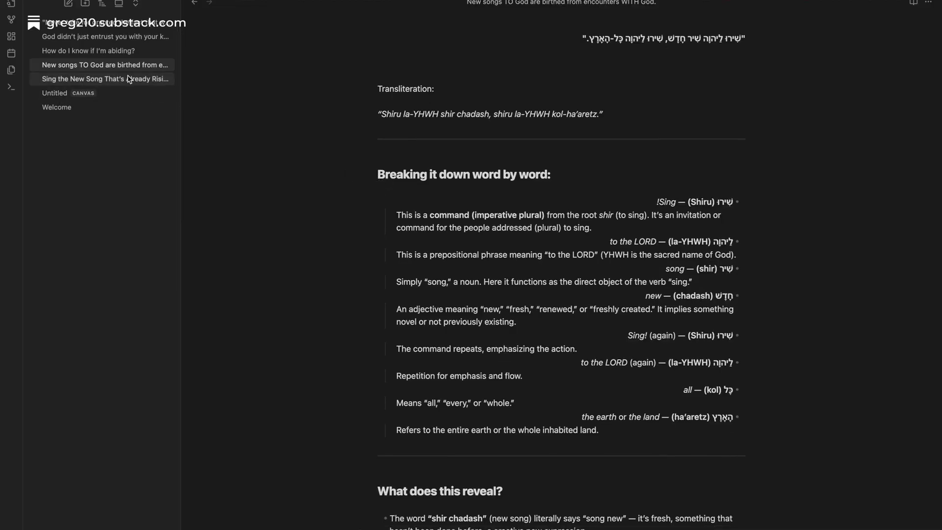
left_click(129, 78)
scroll(409, 220, "down", 3)
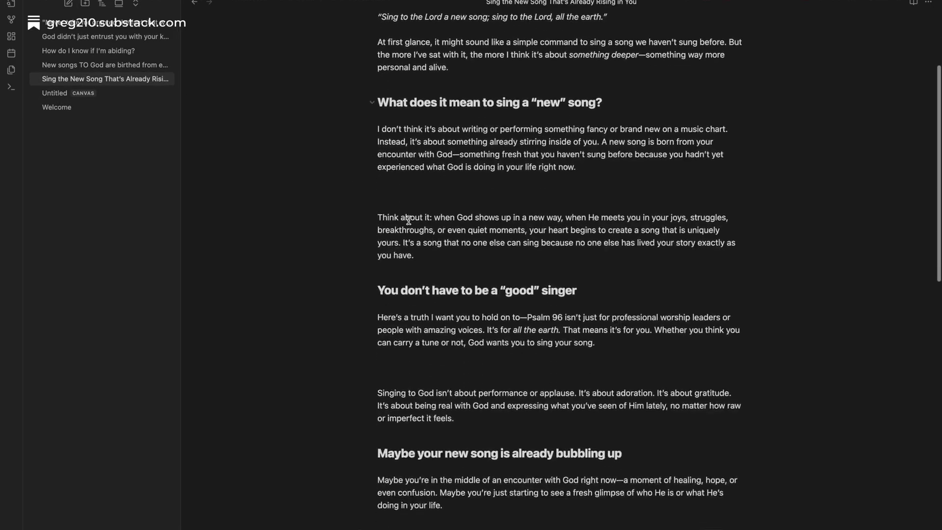
scroll(409, 220, "down", 8)
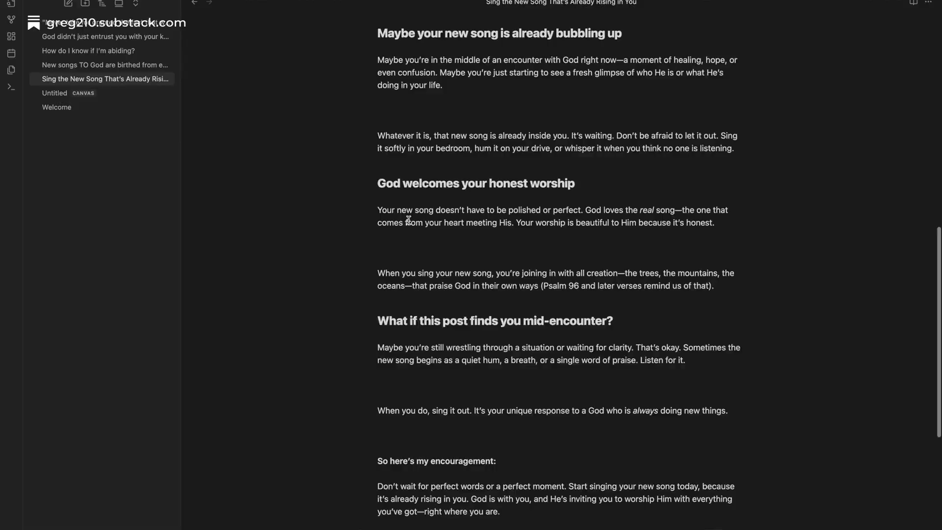
scroll(422, 219, "down", 2)
scroll(406, 224, "up", 15)
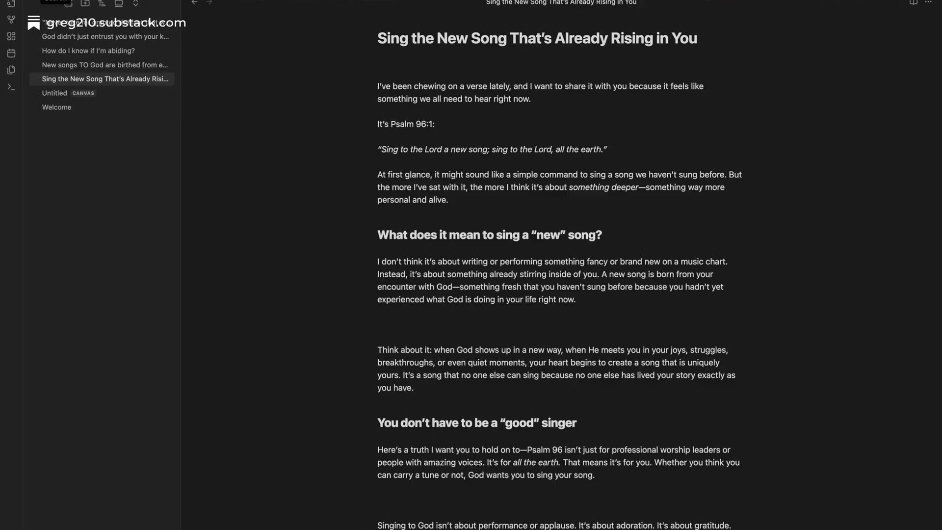
left_click(55, 1)
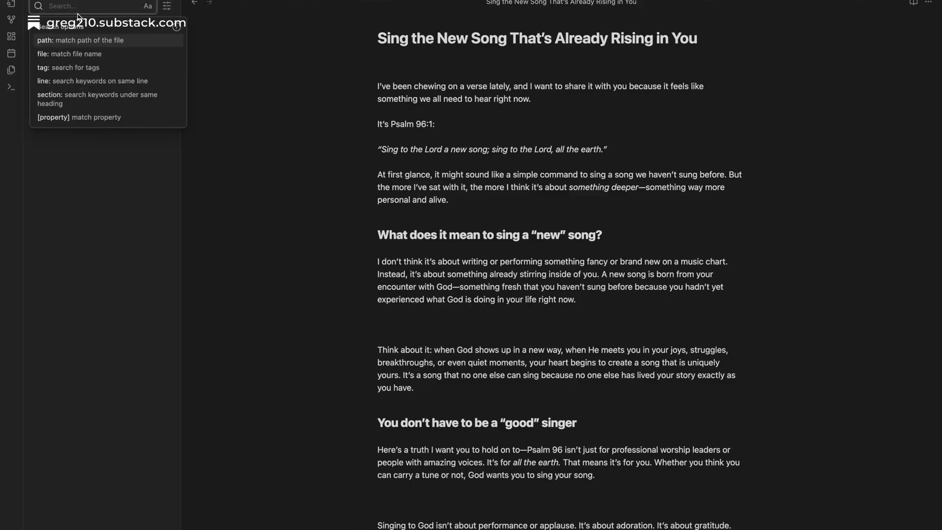
Step: Search for '#' and open the note tagged #raising_giants
type("#")
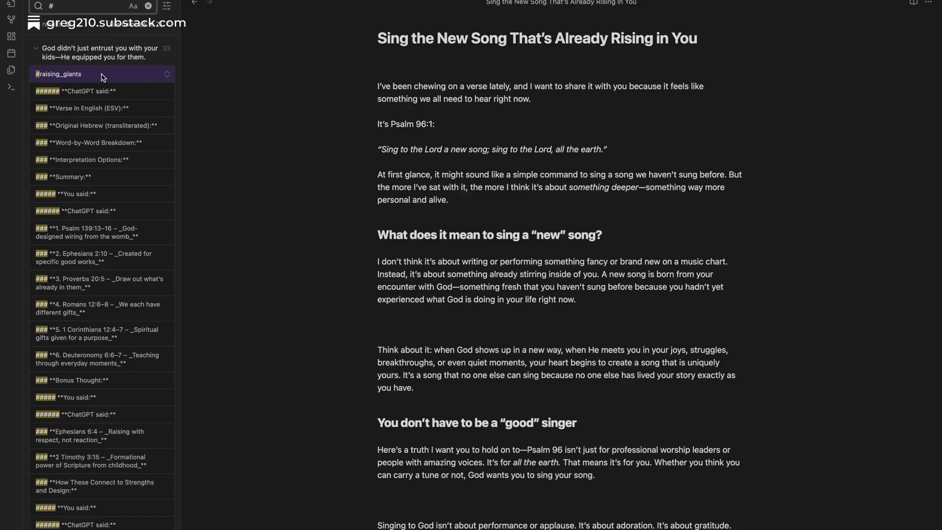
left_click(103, 76)
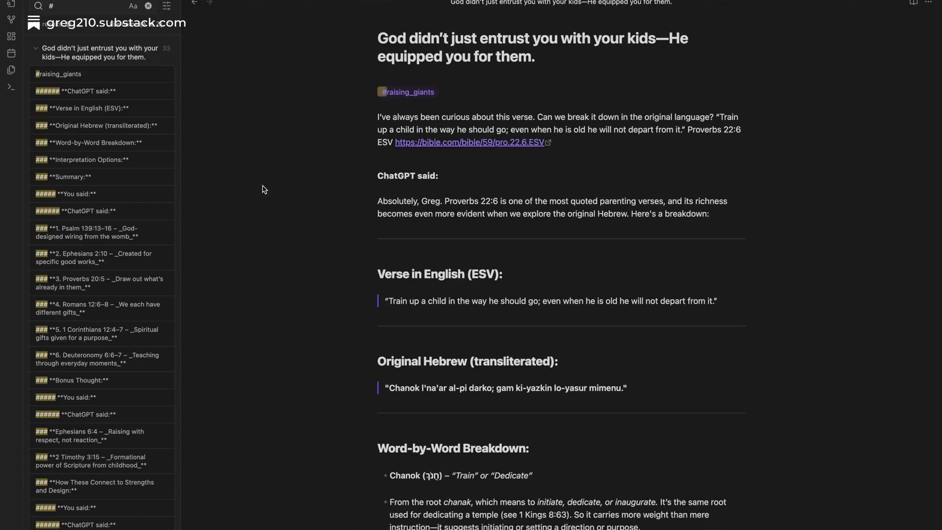
left_click(421, 98)
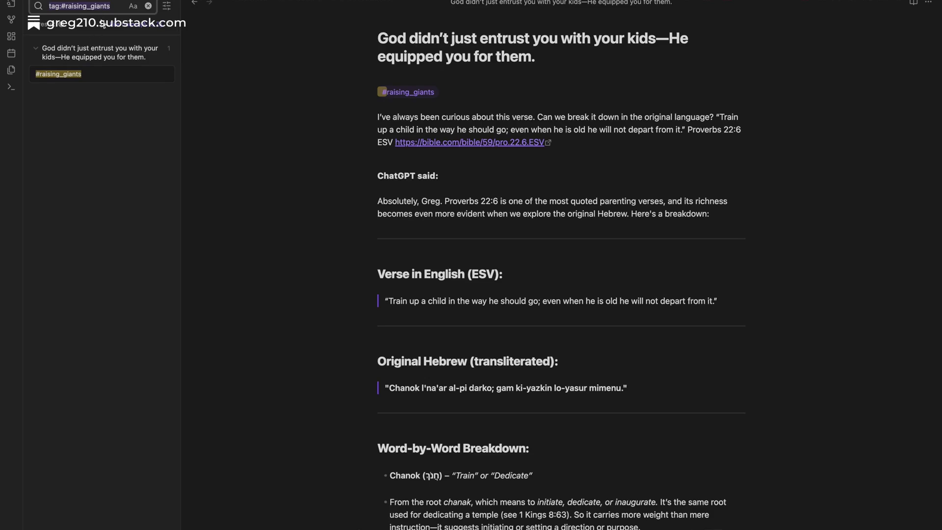
left_click(99, 43)
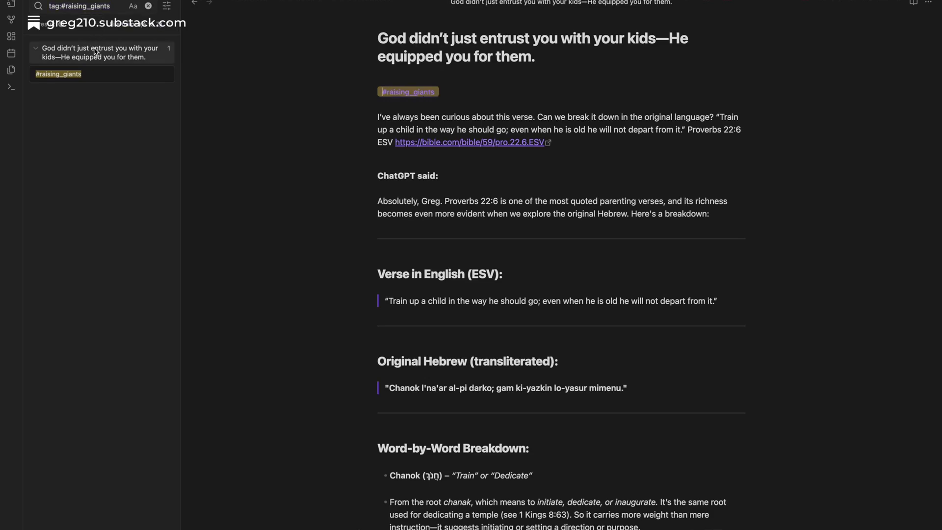
left_click(109, 6)
Step: Add a #meaningful_moments tag on a new line below #raising_giants
left_click(458, 89)
key("Return")
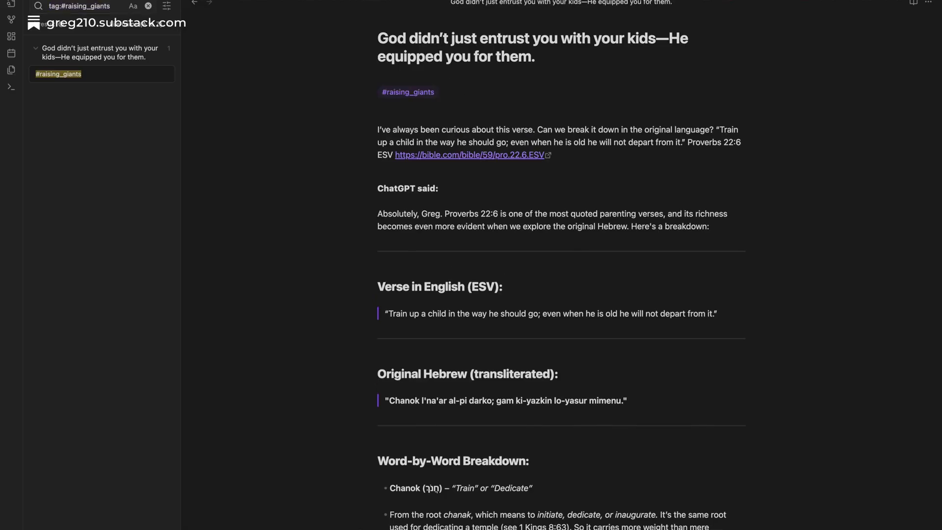
type("#meaningful_moments")
left_click(96, 7)
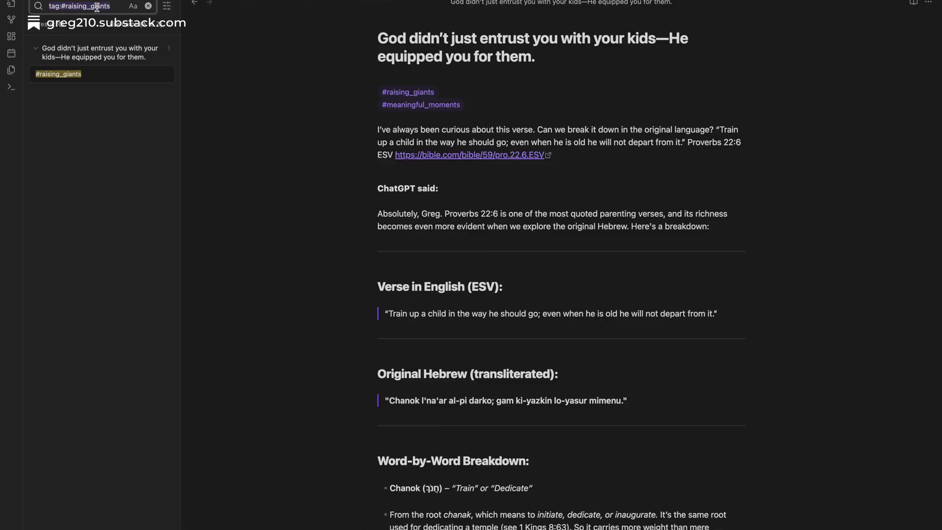
Step: Search '#th', open the #thegreenleaflife note, and filter search by tag:#thegreenleaflife
type("#the")
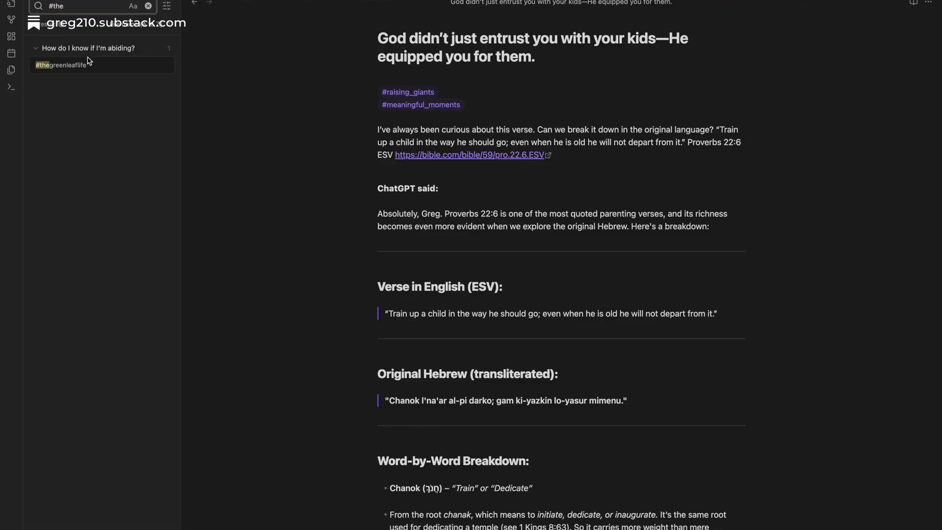
left_click(89, 61)
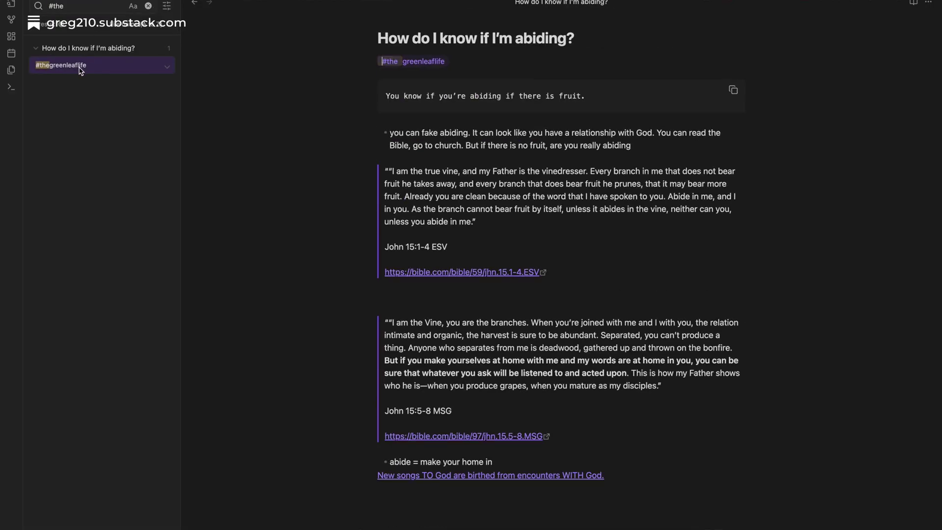
left_click(430, 62)
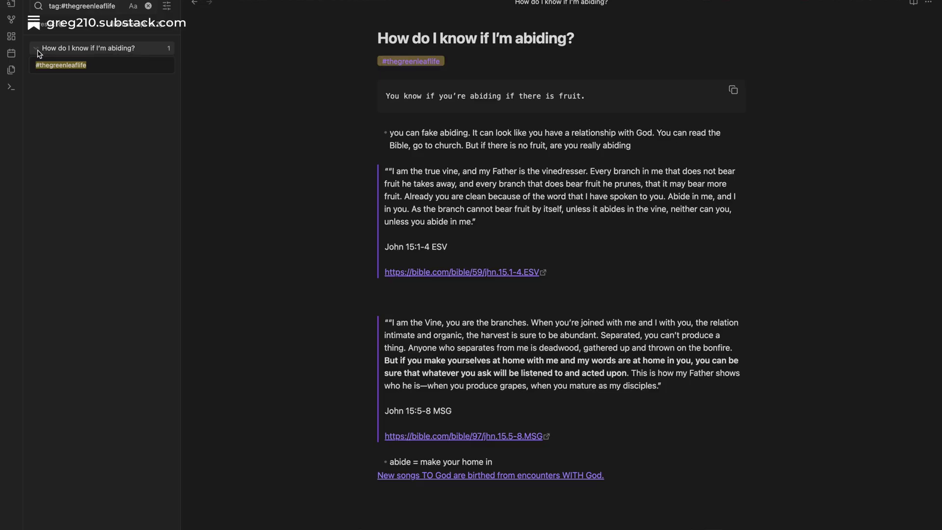
scroll(300, 223, "down", 2)
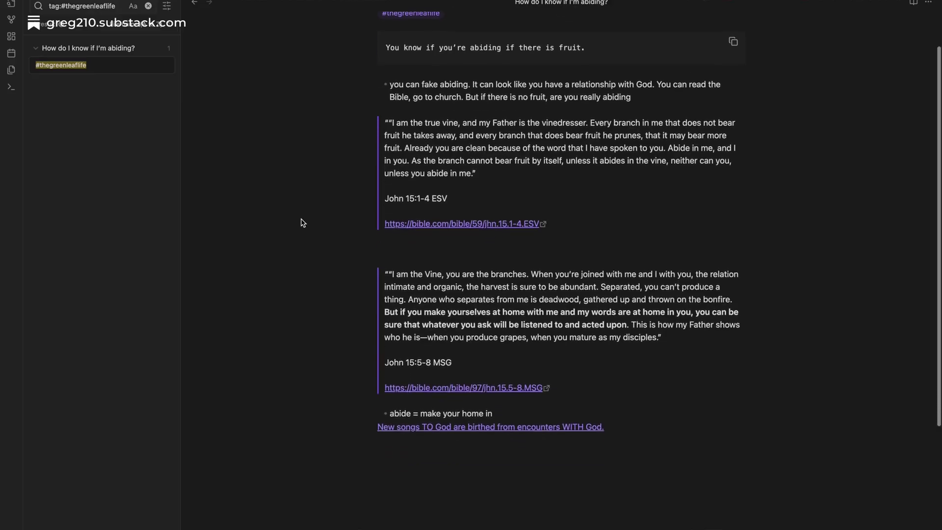
Step: Follow the links to New songs, then 'Sing the New Song', and read through it
scroll(300, 223, "down", 4)
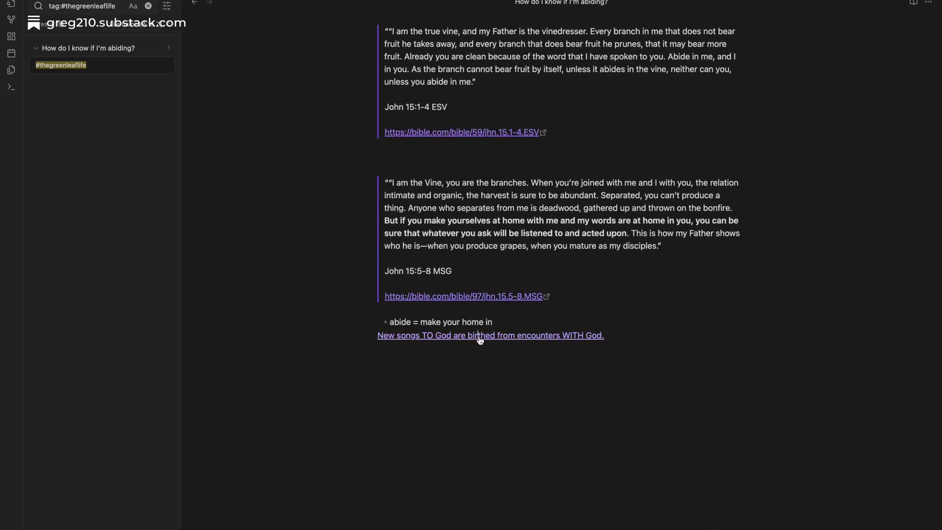
left_click(480, 335)
scroll(479, 337, "down", 3)
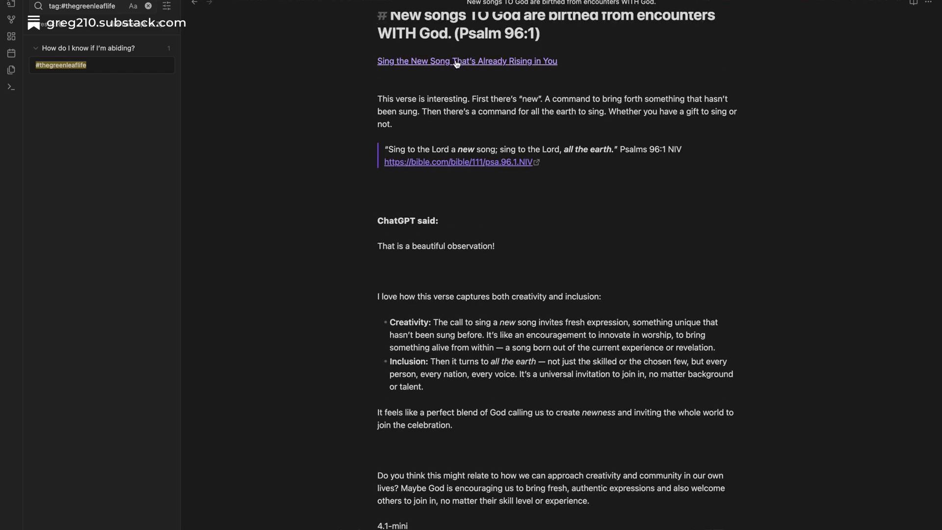
left_click(456, 63)
scroll(532, 209, "down", 4)
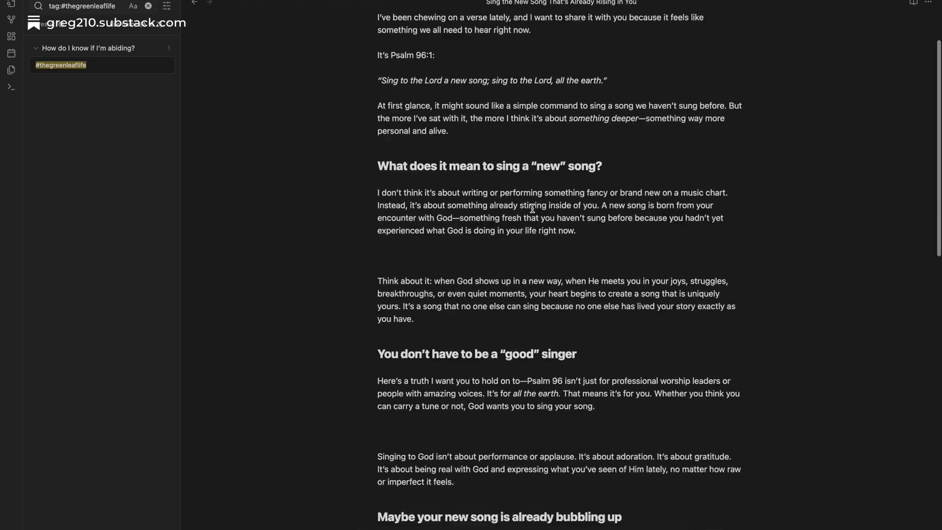
scroll(533, 209, "down", 8)
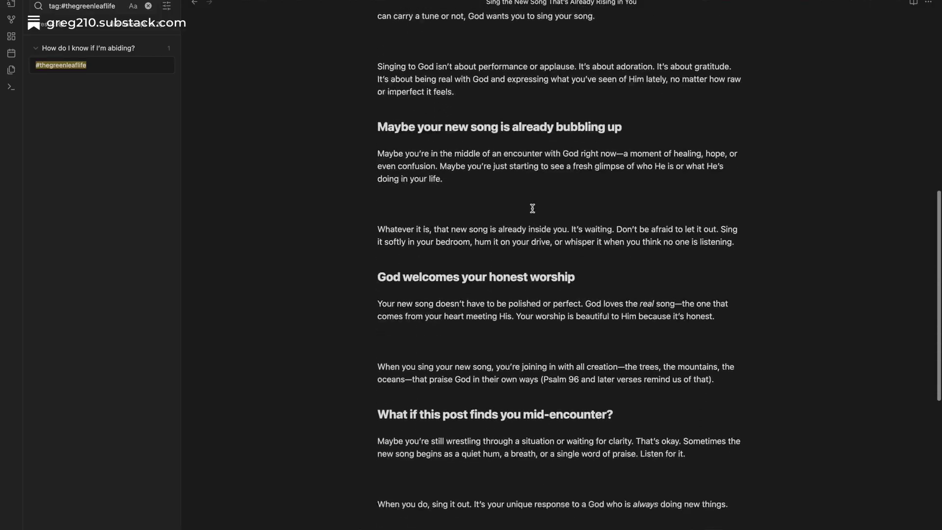
scroll(532, 208, "down", 3)
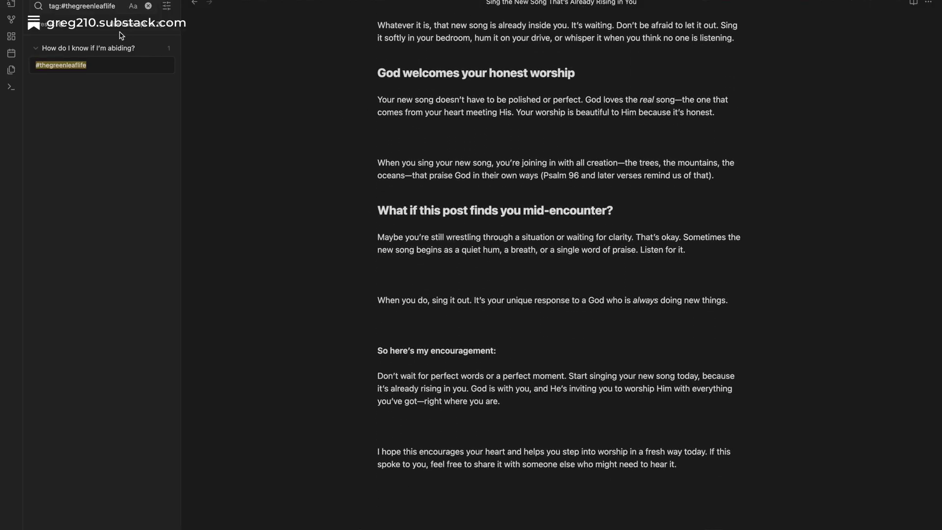
left_click(12, 19)
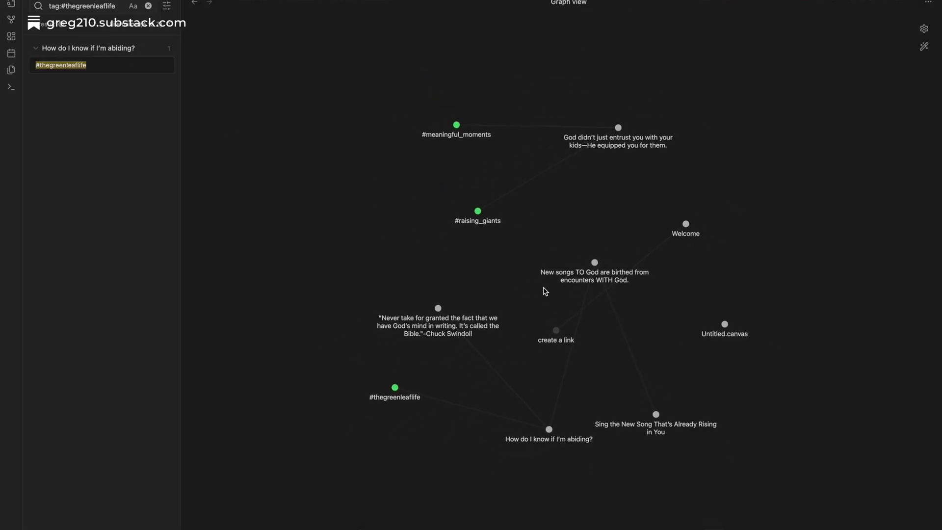
Step: Open the New songs note from its graph node, then return to the graph view
left_click(592, 265)
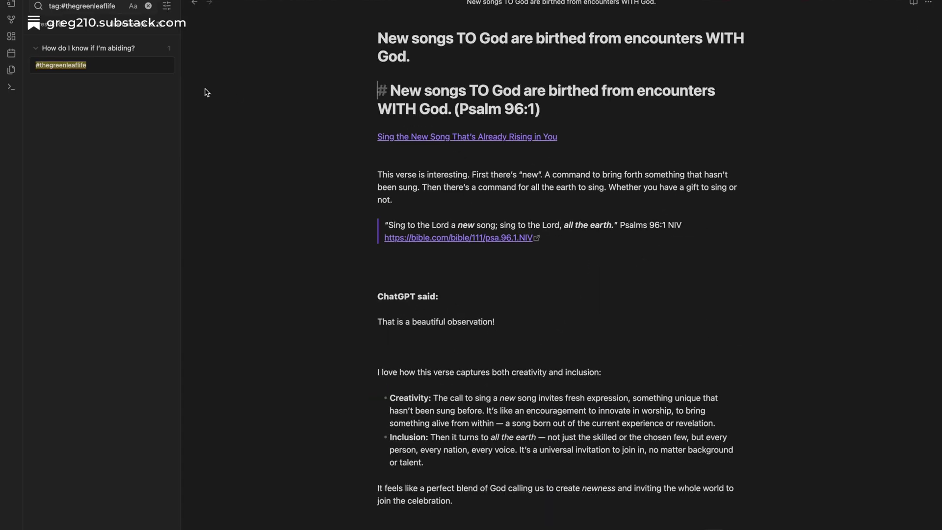
left_click(13, 22)
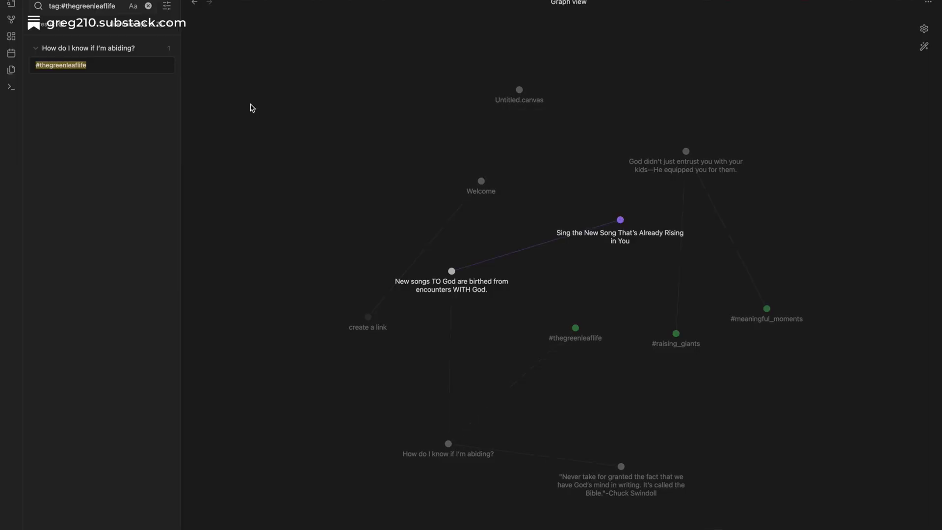
Step: Create a canvas with New songs and 'Never take for granted' quote cards linked by an edge
left_click(11, 36)
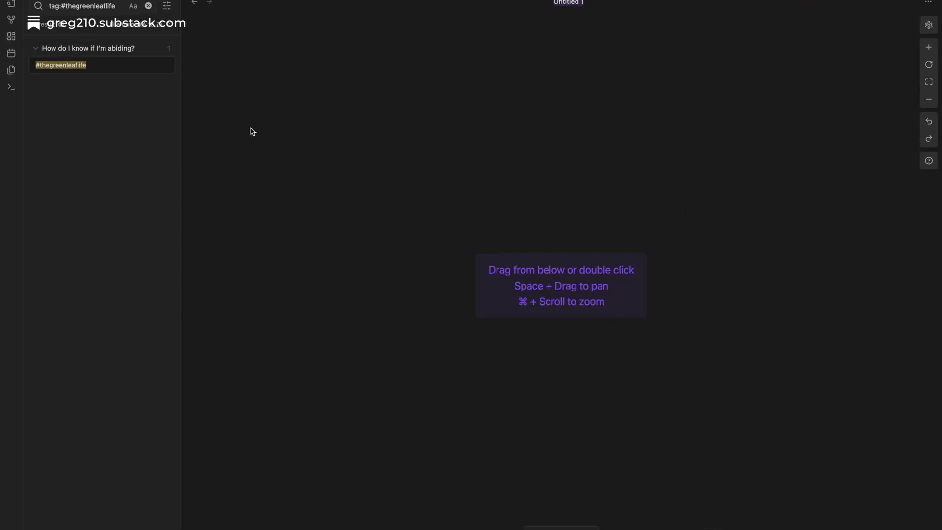
key("super+o")
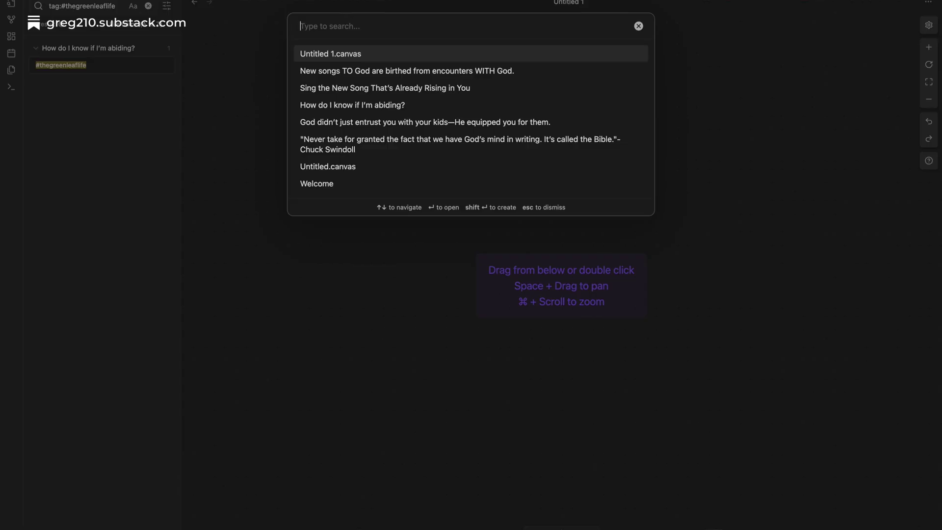
left_click(359, 72)
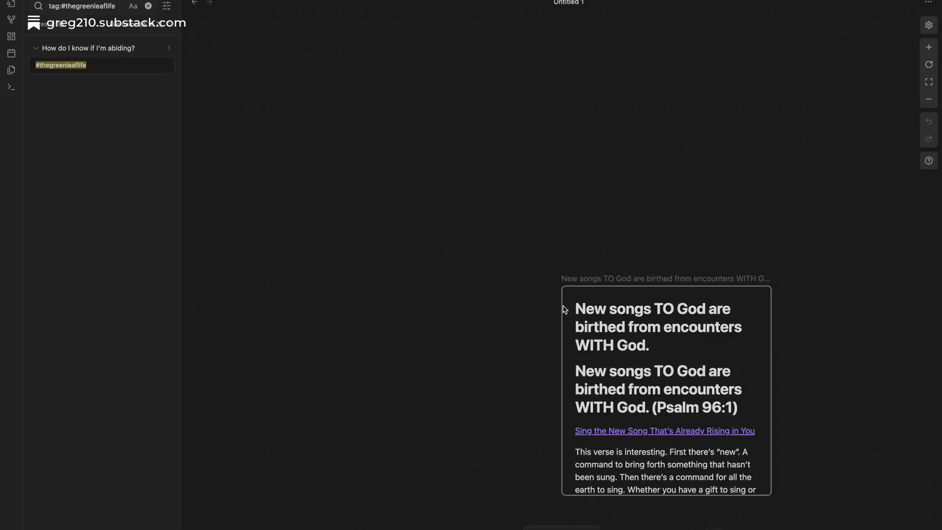
scroll(532, 305, "down", 5)
scroll(531, 305, "right", 5)
left_click(560, 528)
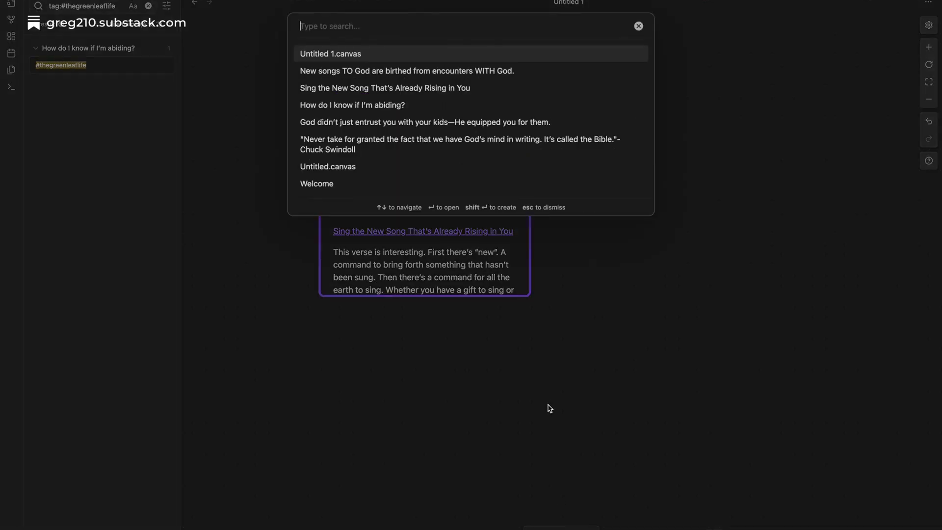
left_click(399, 142)
left_click_drag(568, 348, 610, 158)
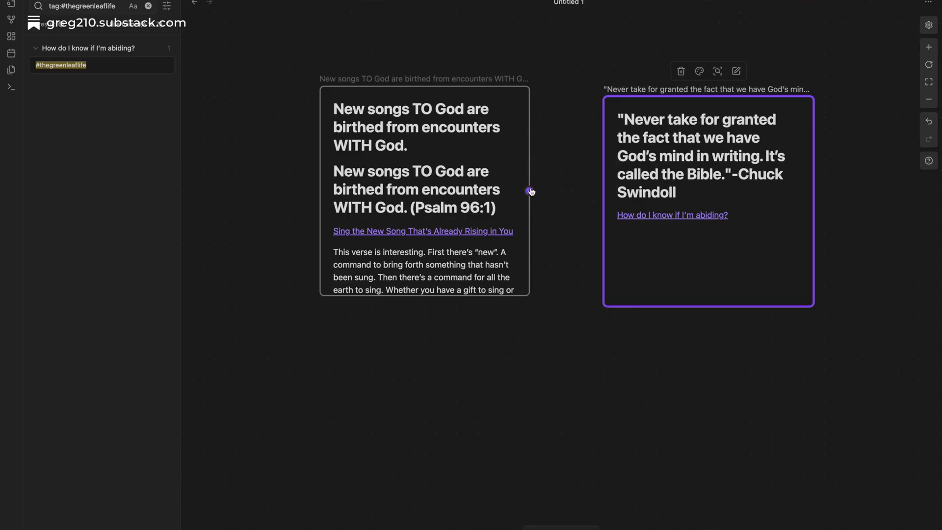
left_click_drag(530, 191, 629, 179)
Step: Add a green 'New idea!' text card connected to both note cards
scroll(665, 253, "down", 3)
double_click(588, 319)
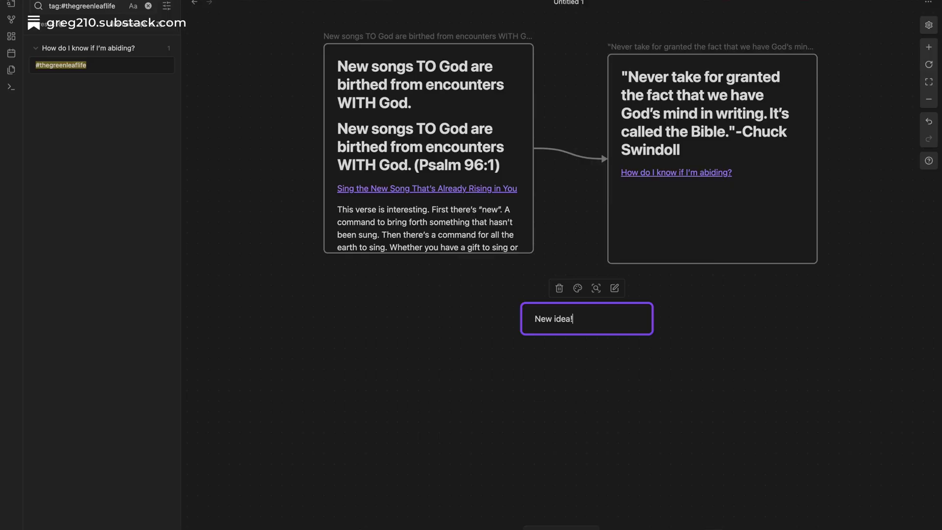
left_click(578, 288)
left_click(596, 312)
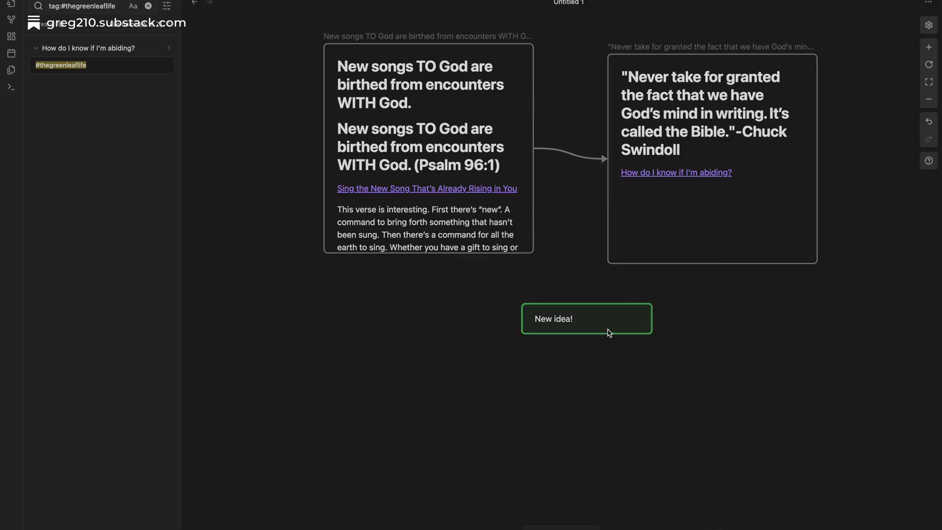
left_click_drag(608, 159, 593, 306)
left_click_drag(534, 155, 583, 297)
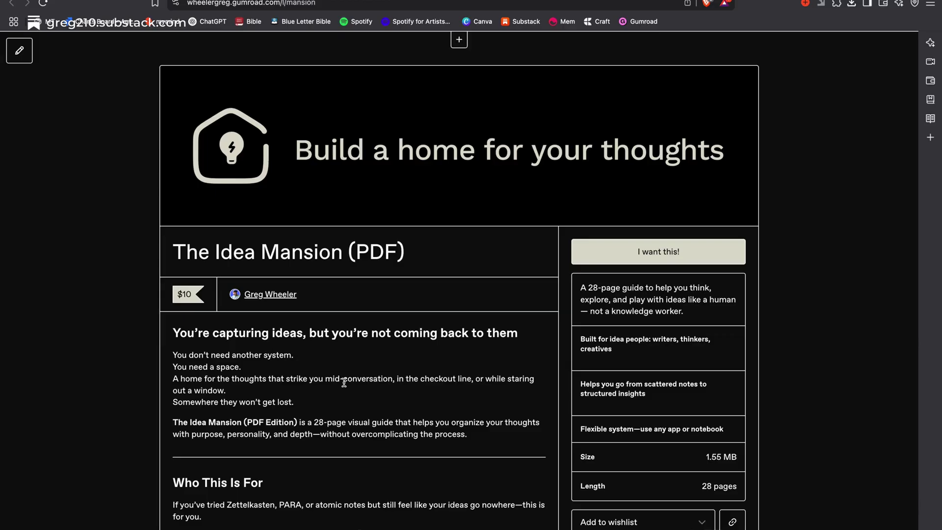
scroll(372, 422, "down", 3)
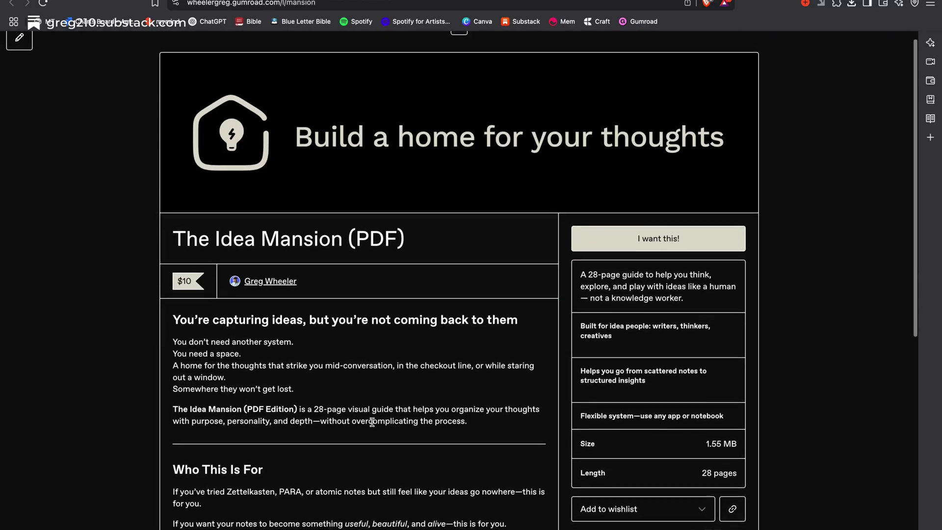
scroll(372, 422, "down", 3)
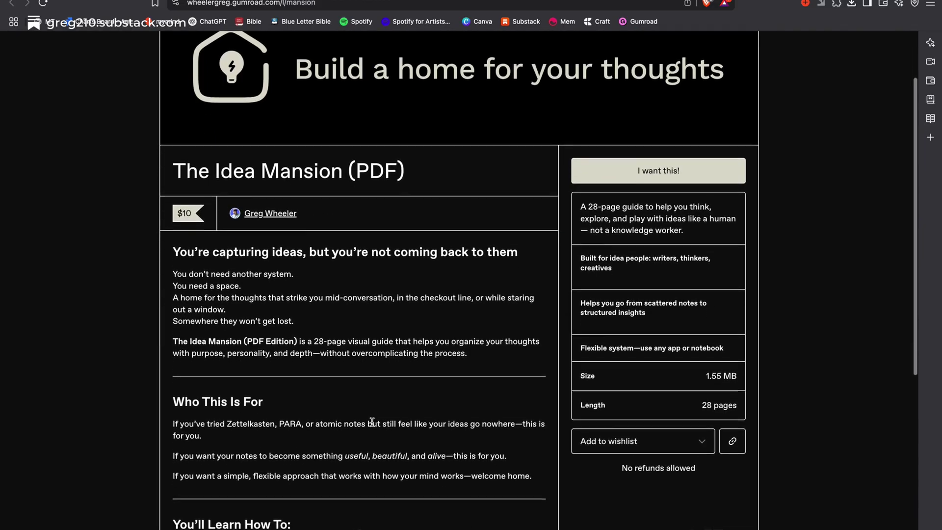
scroll(373, 423, "down", 3)
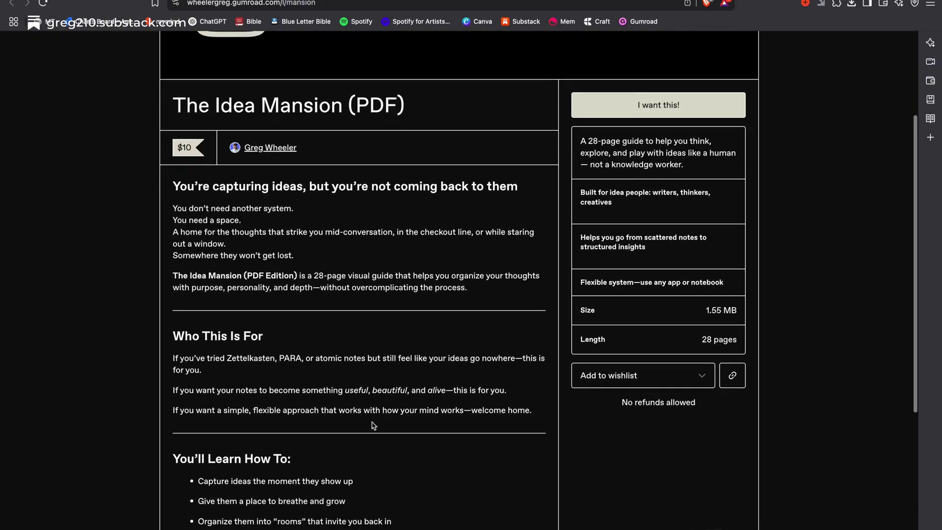
scroll(373, 425, "down", 3)
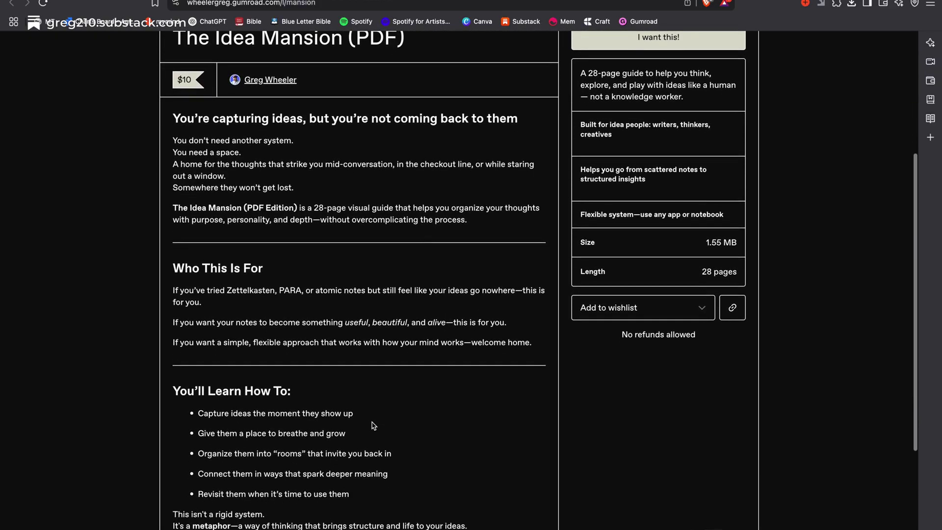
scroll(373, 424, "down", 3)
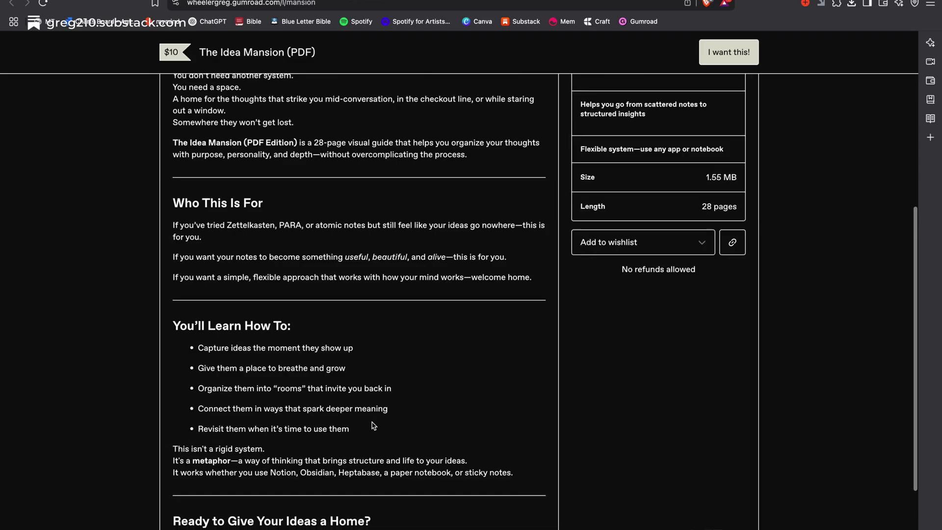
scroll(373, 425, "down", 3)
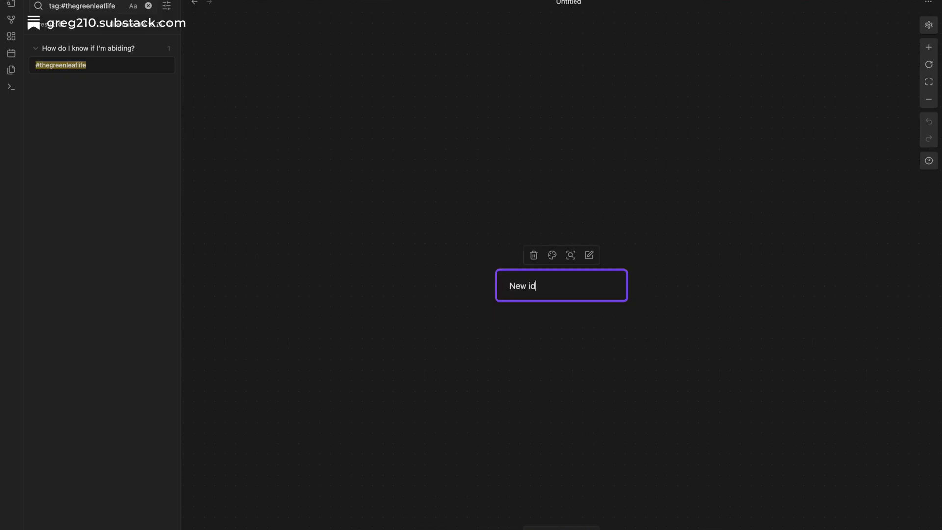
Step: Finish editing the 'New idea' text card by clicking the empty canvas
left_click(529, 332)
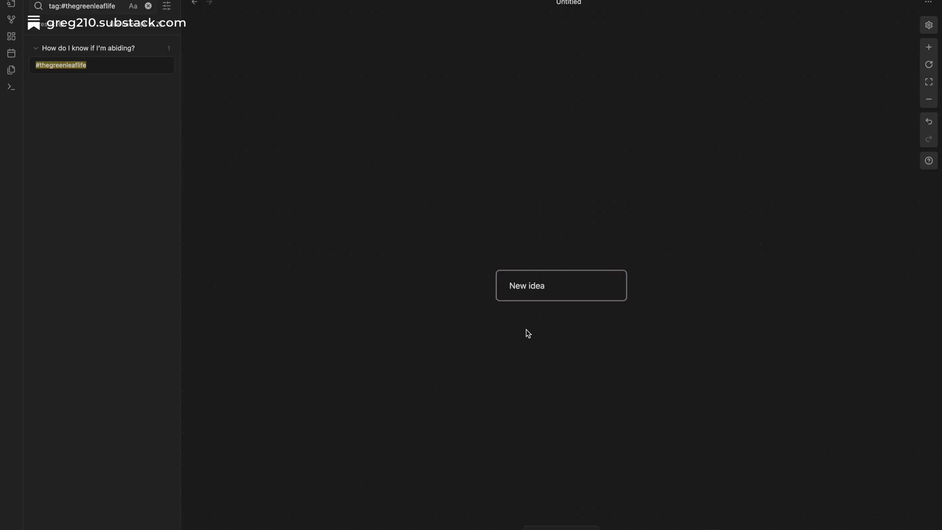